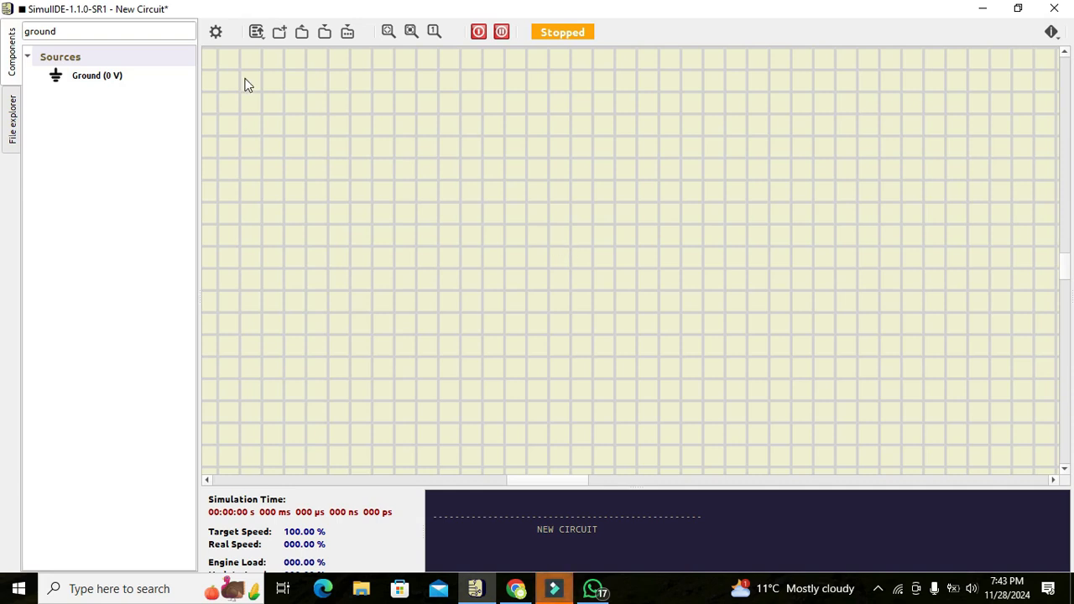
# - Clear the component search and place an ADC from the Other Logic group on the empty canvas
pyautogui.click(143, 37)
pyautogui.write('gro')
pyautogui.press('BackSpace')
pyautogui.press('BackSpace')
pyautogui.press('BackSpace')
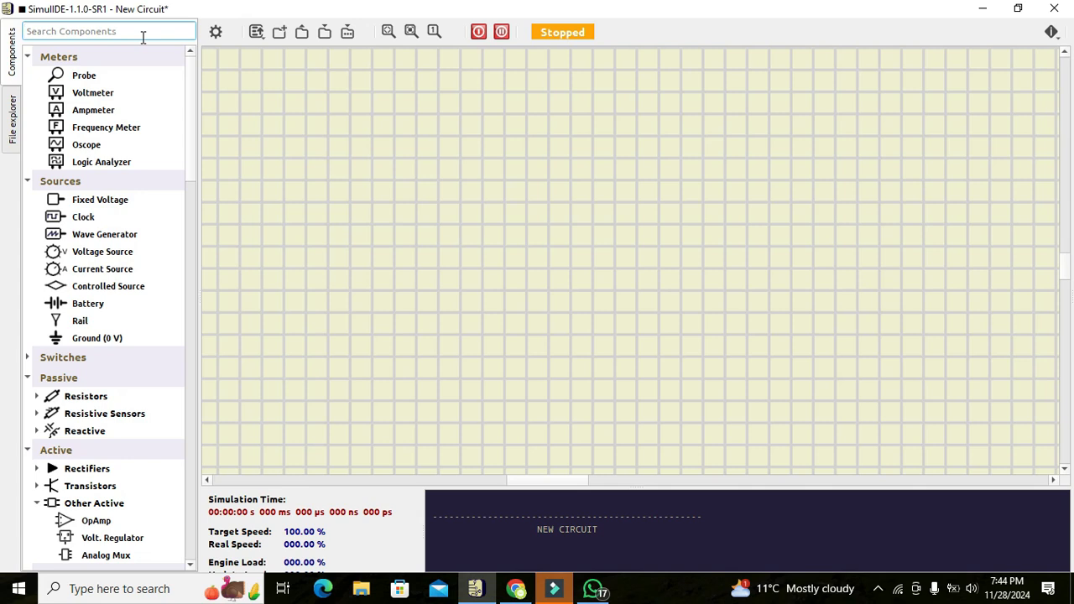
pyautogui.scroll(-2, 191, 96)
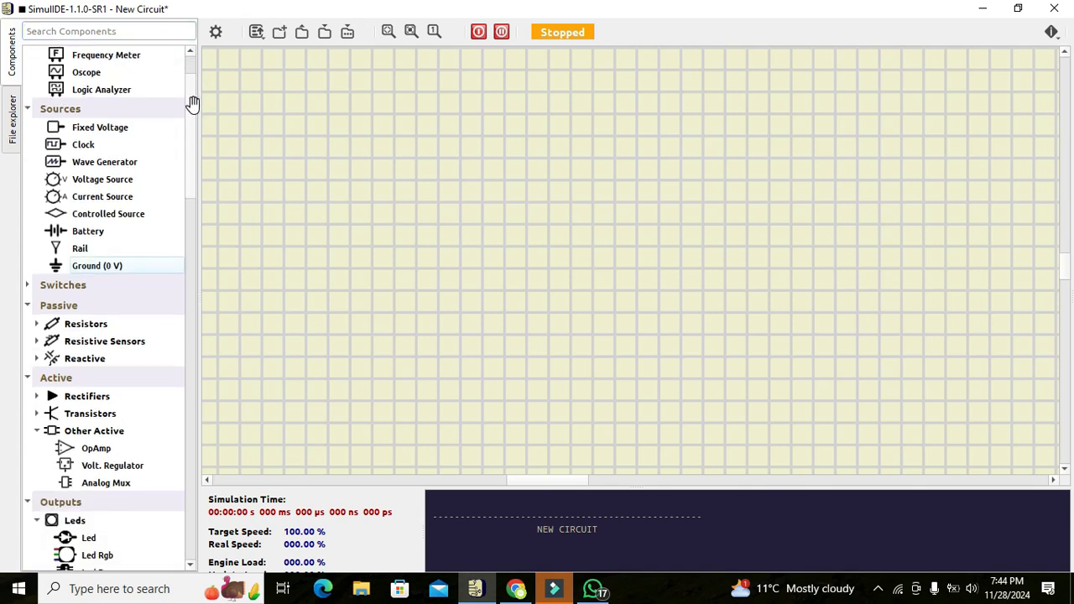
pyautogui.scroll(2, 193, 104)
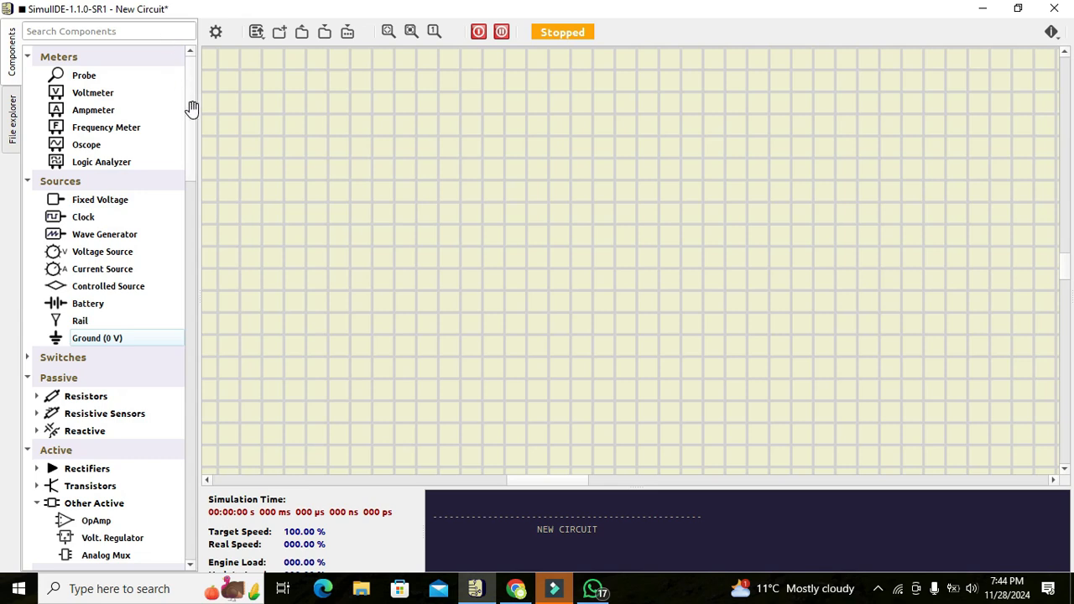
pyautogui.moveTo(192, 110); pyautogui.dragTo(188, 412)
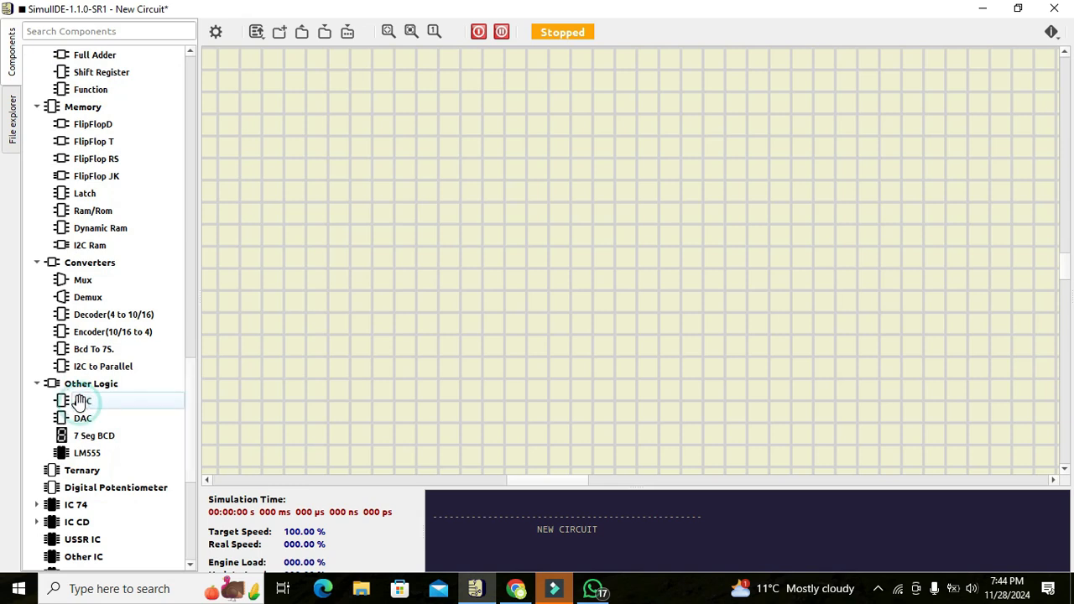
pyautogui.moveTo(78, 401); pyautogui.dragTo(573, 256)
pyautogui.click(486, 243)
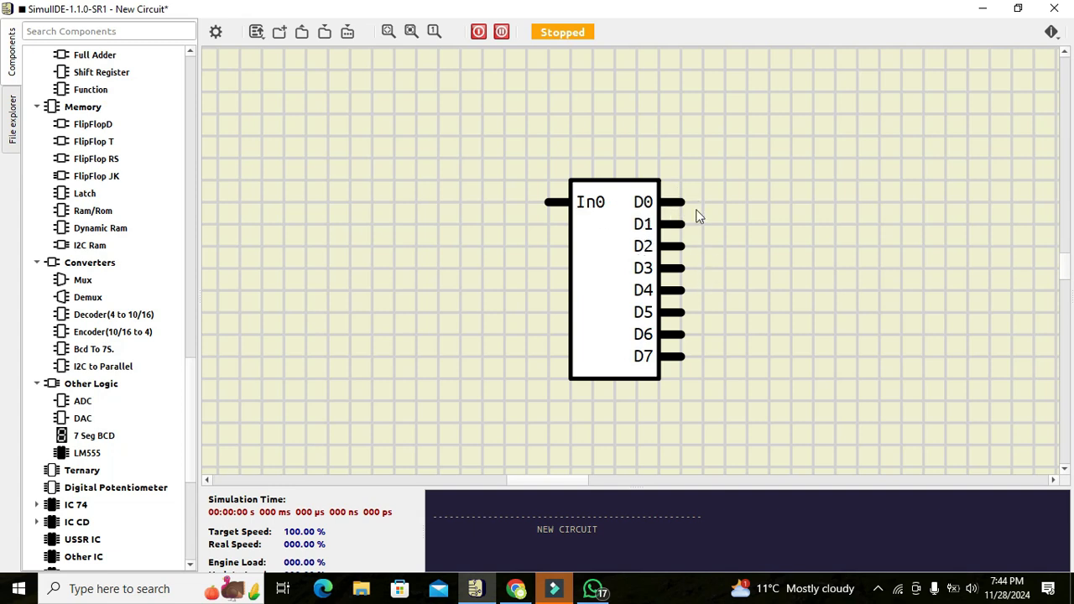
# - Reduce the ADC's size to 4 bits and close its properties
pyautogui.doubleClick(619, 293)
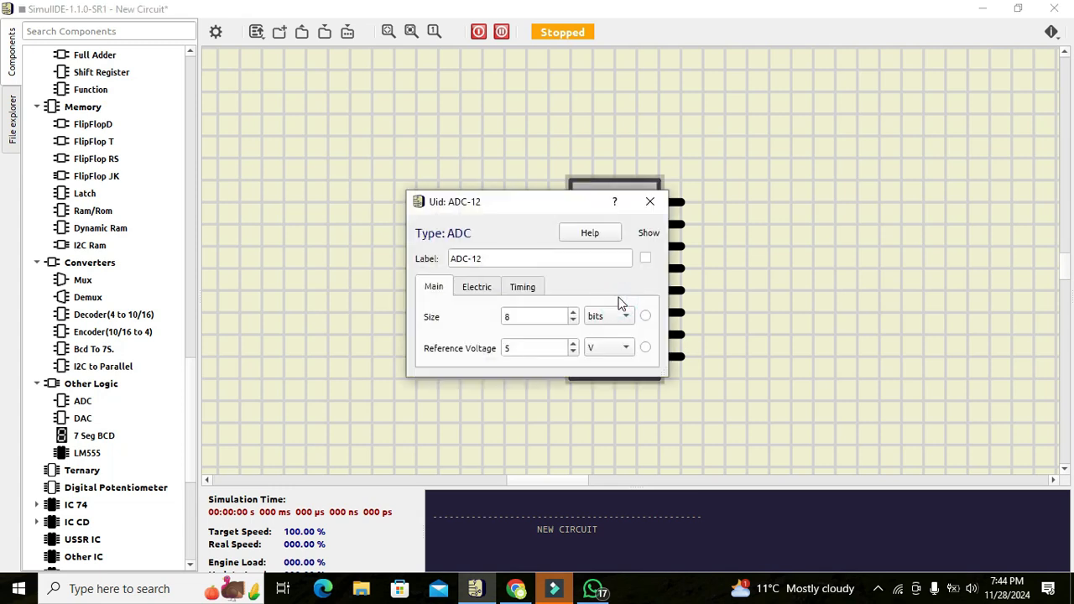
pyautogui.click(573, 321)
pyautogui.click(573, 320)
pyautogui.click(573, 321)
pyautogui.click(573, 321)
pyautogui.click(649, 202)
pyautogui.click(587, 156)
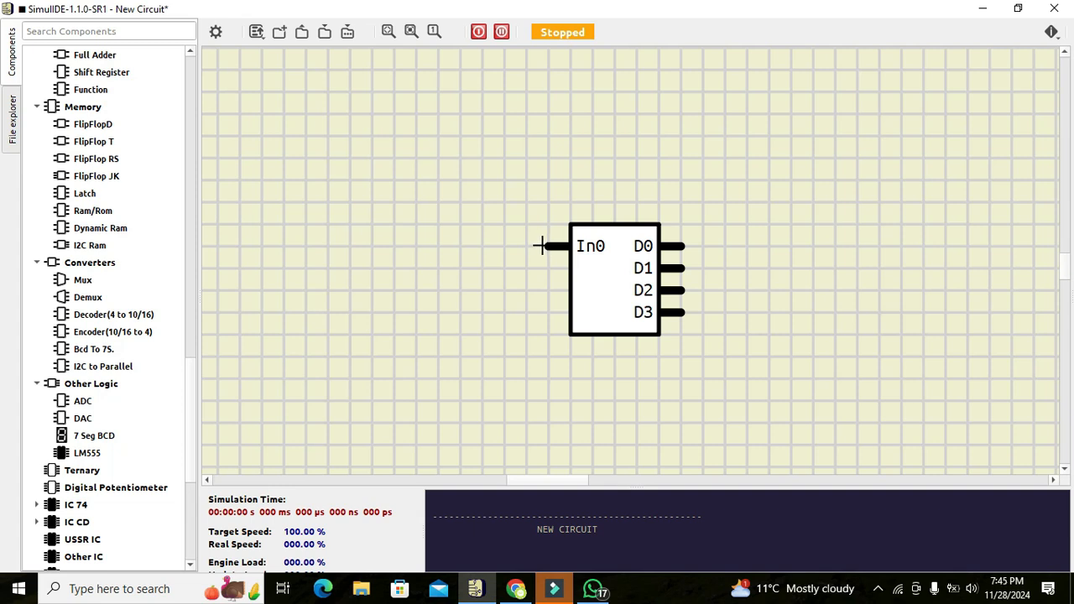
# - Search the components for "led", place an LED above and to the right of the ADC, and wire it to D0
pyautogui.click(151, 31)
pyautogui.write('led')
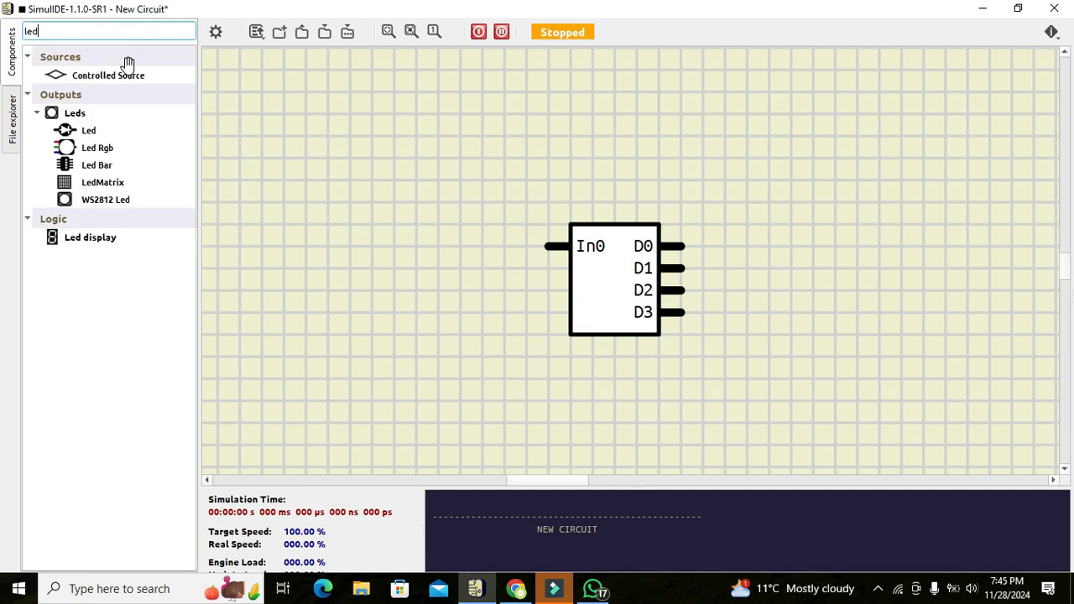
pyautogui.click(75, 130)
pyautogui.moveTo(76, 130); pyautogui.dragTo(842, 185)
pyautogui.click(804, 180)
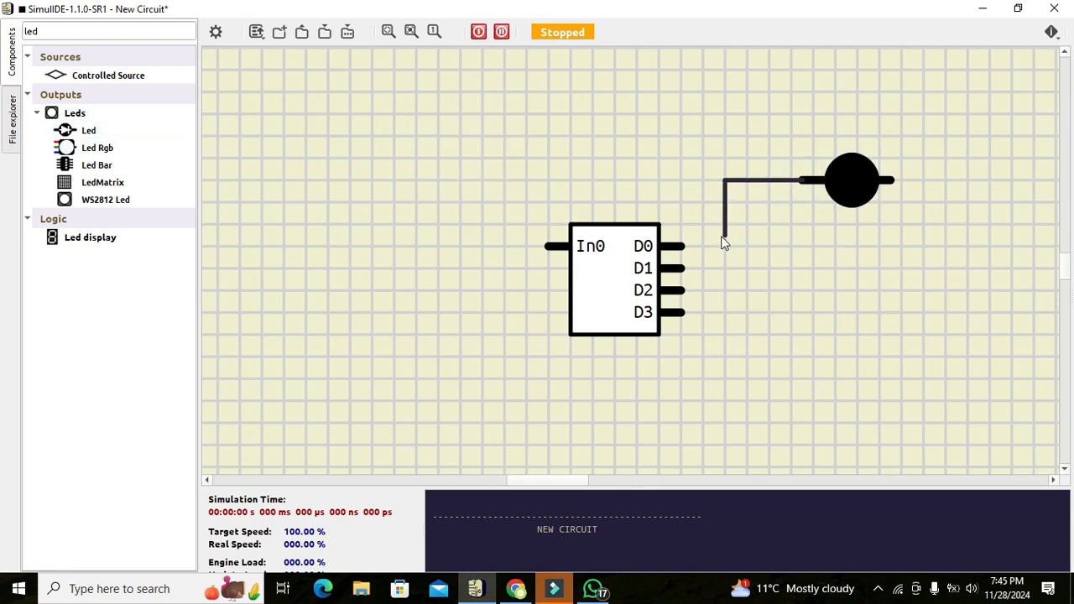
pyautogui.click(682, 246)
# - Place a second LED directly below the first and wire it to the ADC's D1 output
pyautogui.moveTo(92, 130); pyautogui.dragTo(844, 250)
pyautogui.click(791, 267)
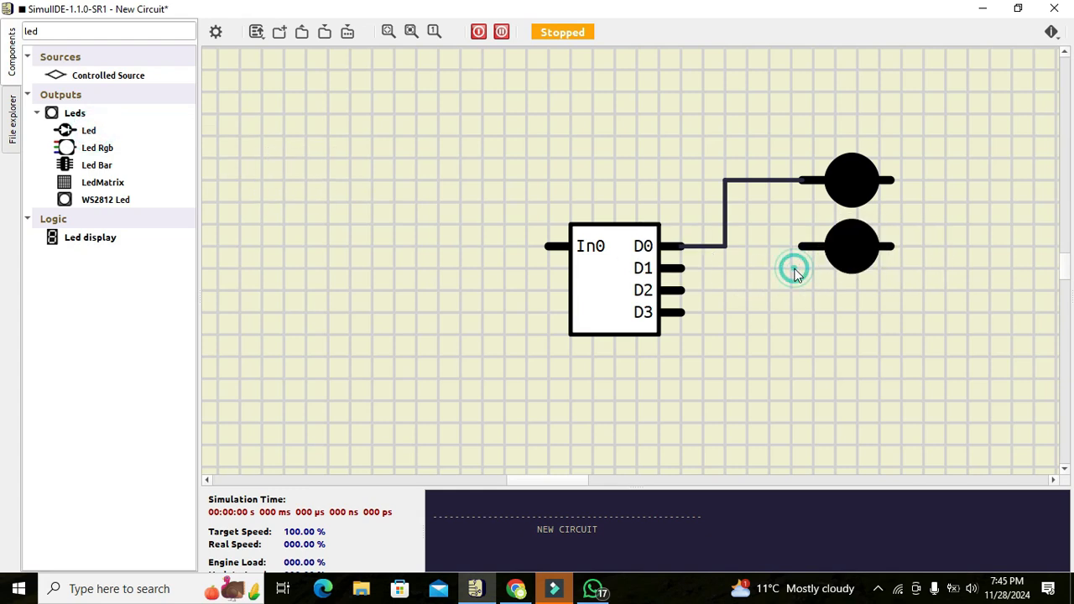
pyautogui.click(799, 246)
pyautogui.click(767, 269)
pyautogui.click(685, 269)
# - Place a third LED below the second and wire it to the ADC's D2 output
pyautogui.moveTo(88, 130); pyautogui.dragTo(309, 226)
pyautogui.moveTo(108, 127); pyautogui.dragTo(846, 313)
pyautogui.click(680, 291)
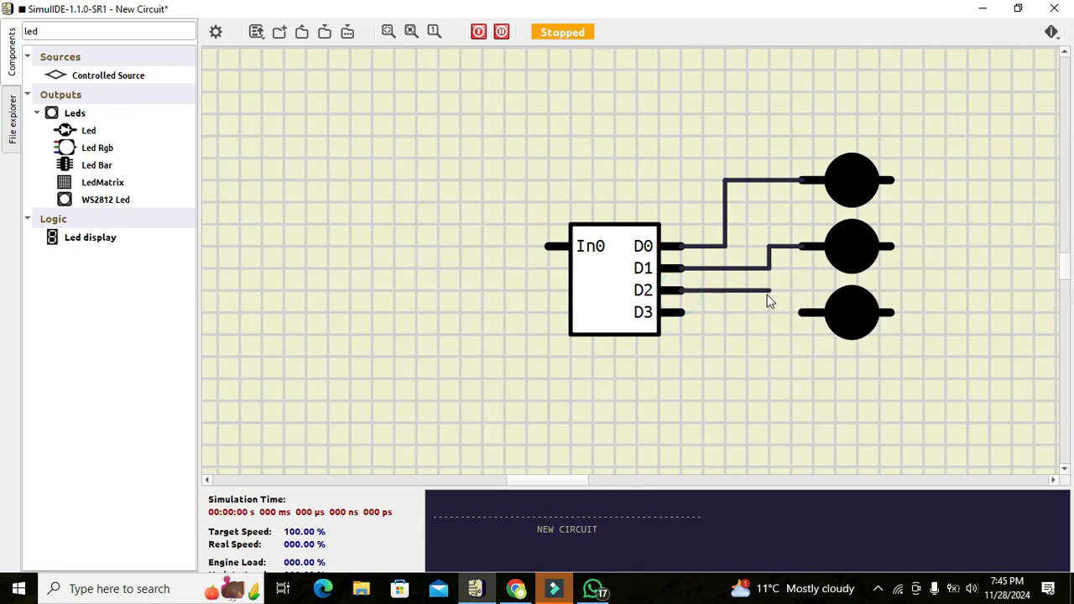
pyautogui.click(767, 312)
pyautogui.click(801, 312)
# - Place a fourth LED at the bottom of the LED column and wire it to the ADC's D3 output
pyautogui.moveTo(65, 130); pyautogui.dragTo(844, 386)
pyautogui.click(798, 379)
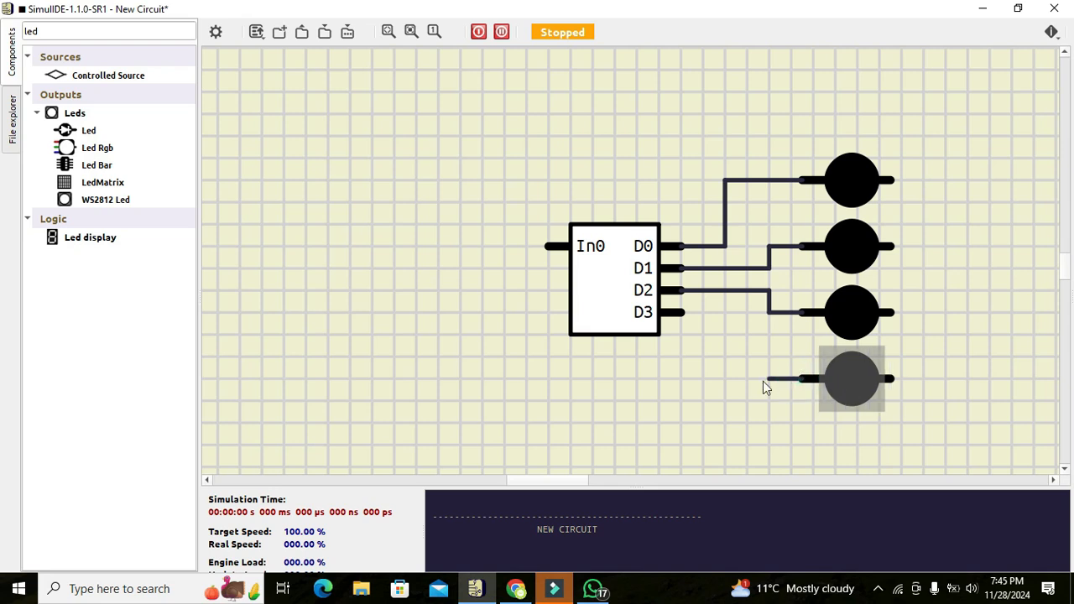
pyautogui.click(725, 313)
pyautogui.click(685, 312)
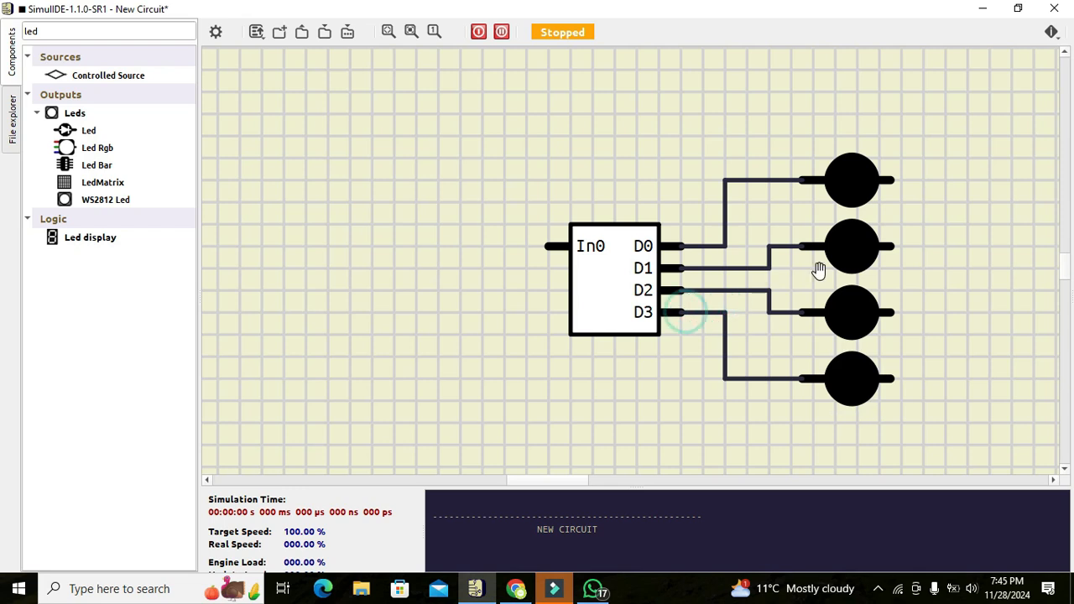
# - Join the free right-hand pins of all four LEDs with one common vertical wire
pyautogui.click(913, 183)
pyautogui.click(935, 379)
pyautogui.click(896, 379)
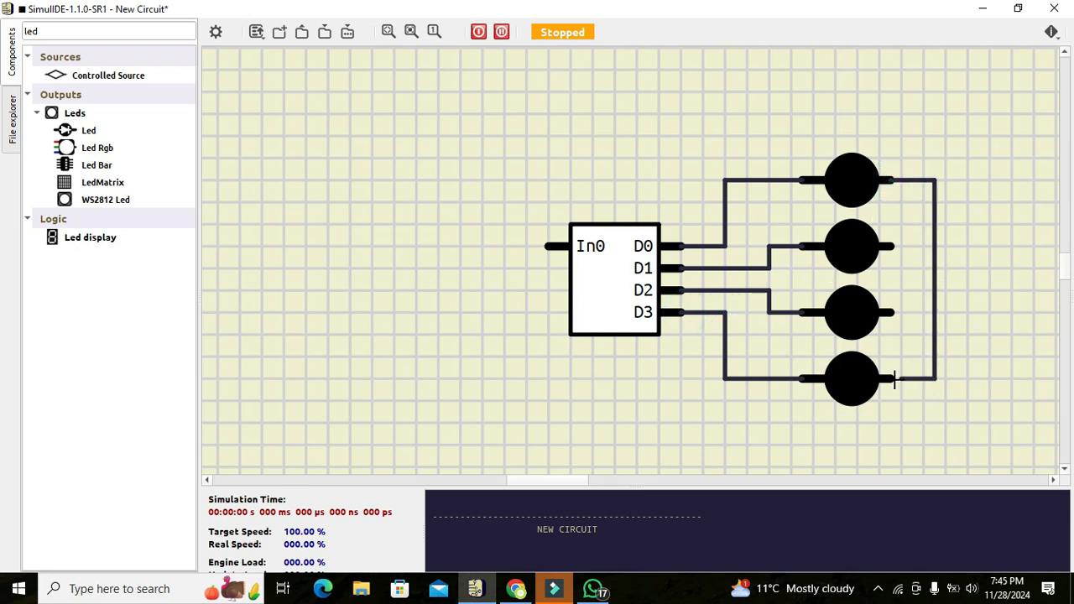
pyautogui.click(892, 312)
pyautogui.click(935, 303)
pyautogui.click(891, 246)
pyautogui.click(935, 236)
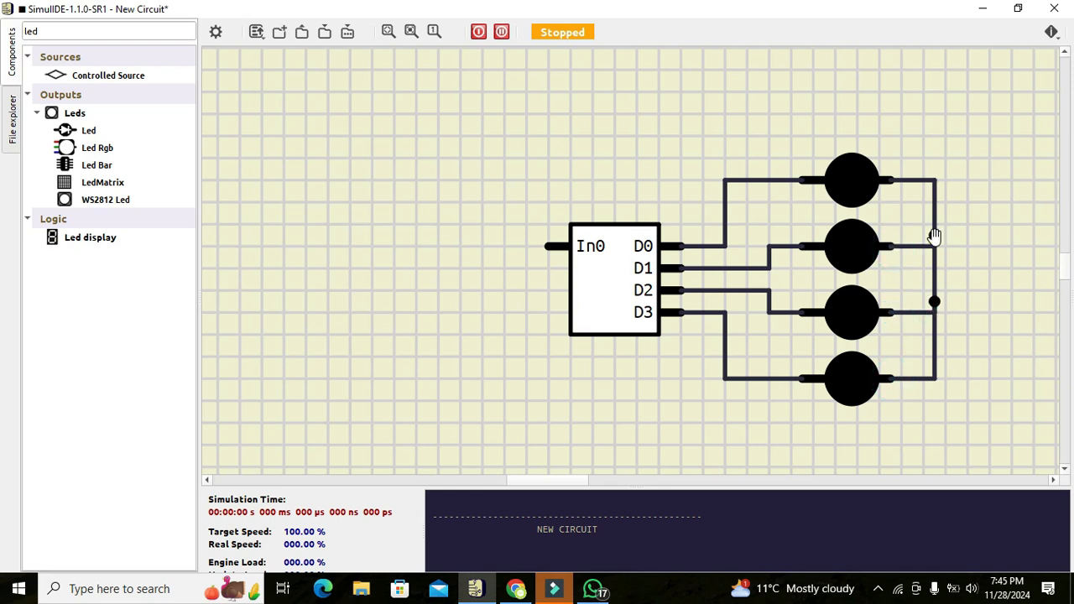
# - Move the two junctions on the common wire level with the pins of the two middle LEDs
pyautogui.moveTo(937, 304); pyautogui.dragTo(935, 313)
pyautogui.moveTo(936, 237); pyautogui.dragTo(935, 246)
pyautogui.click(966, 368)
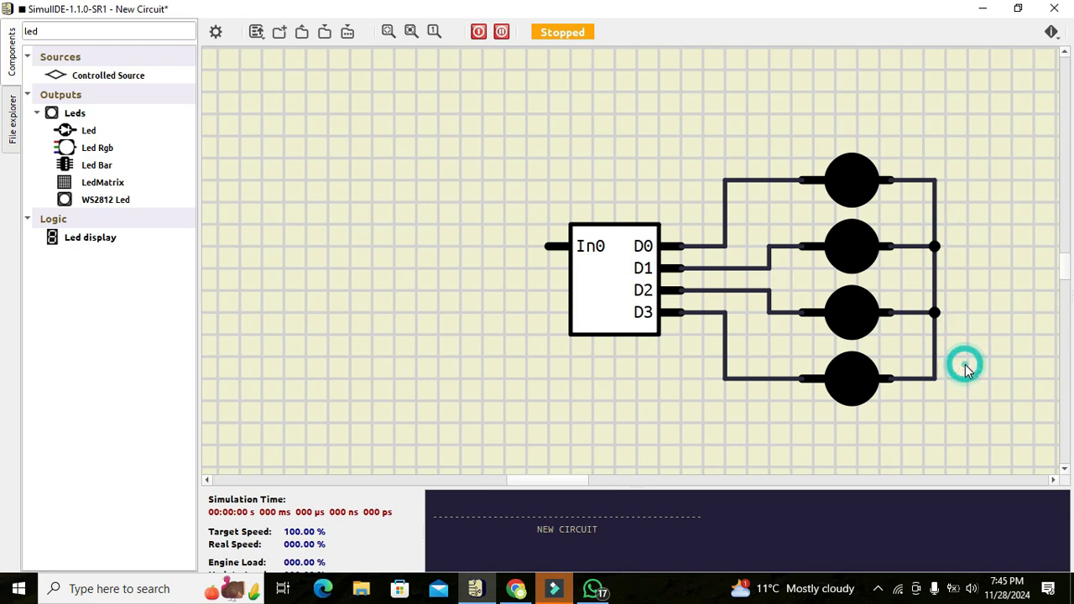
# - Search the components for "ground", place a Ground (0 V) beside the LEDs, and wire it to their common line
pyautogui.click(107, 29)
pyautogui.press('BackSpace')
pyautogui.write('ground')
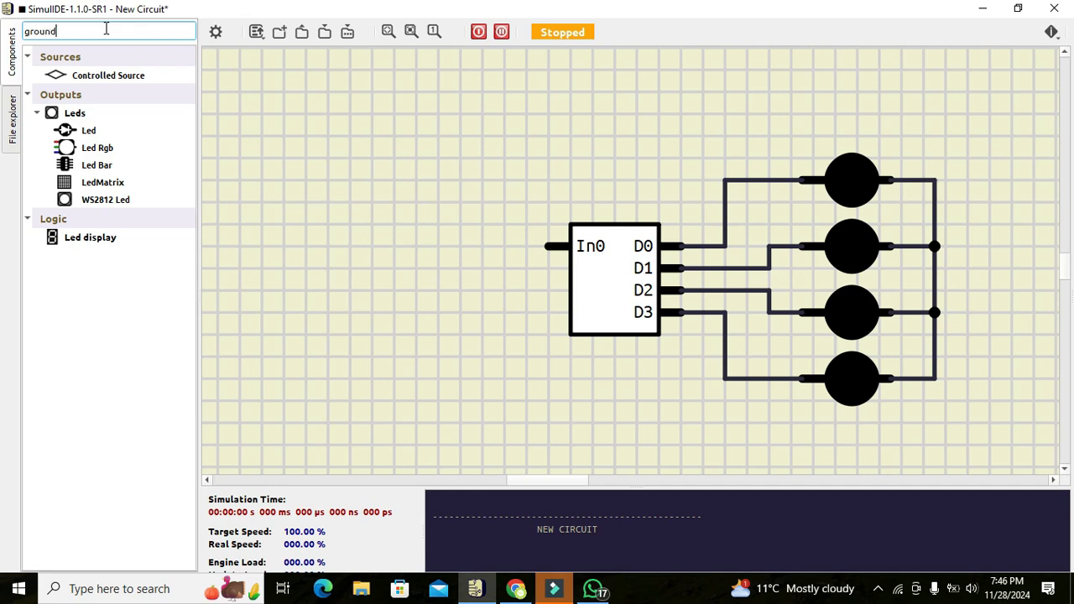
pyautogui.press('Return')
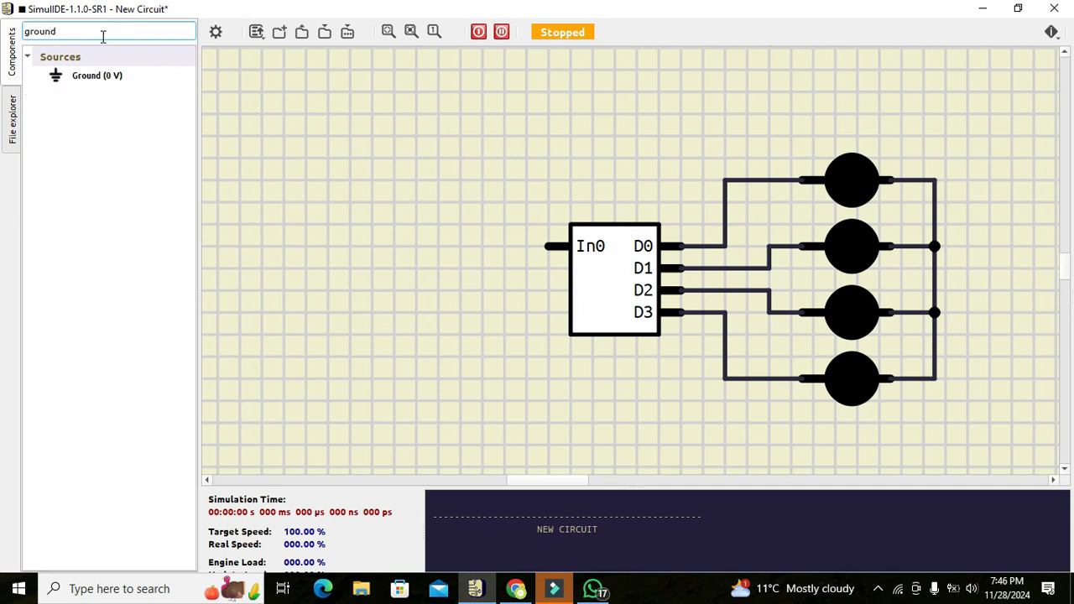
pyautogui.click(79, 76)
pyautogui.moveTo(77, 77); pyautogui.dragTo(1010, 345)
pyautogui.click(1012, 292)
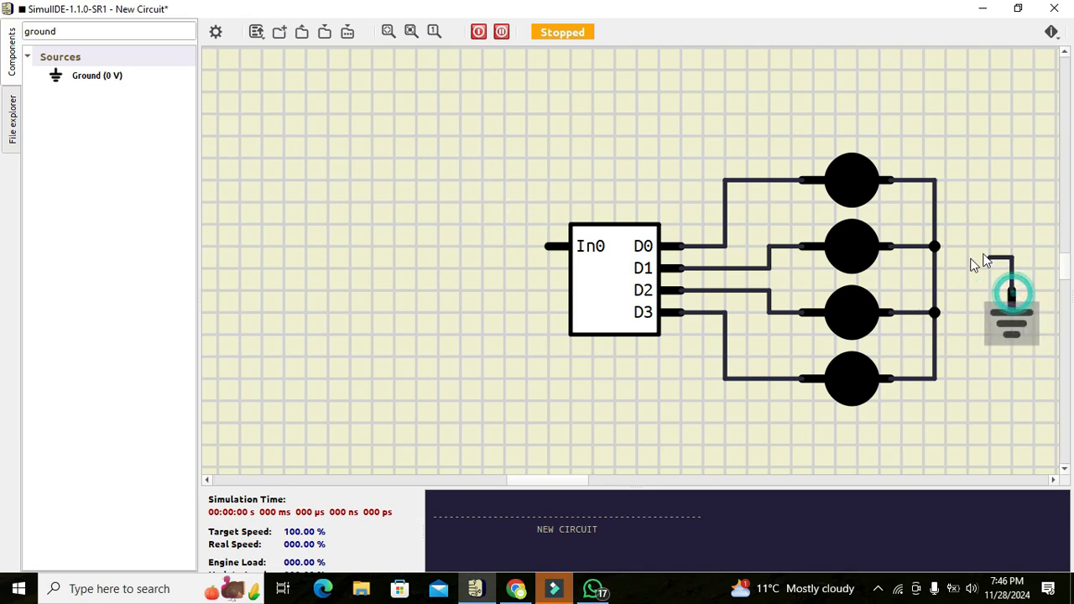
pyautogui.click(935, 269)
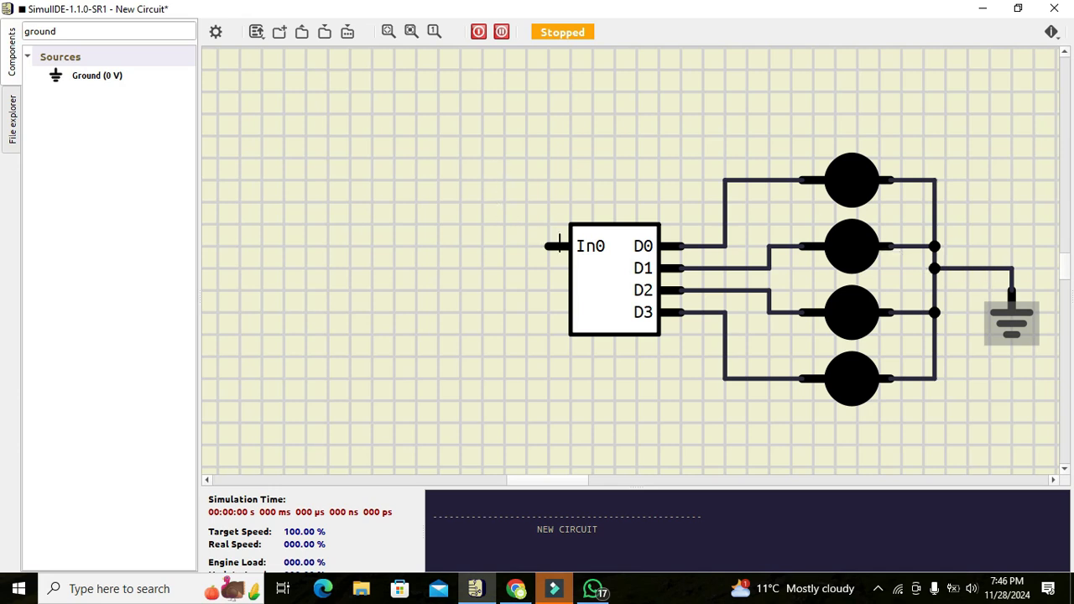
# - Search the components for "fixed", place a Fixed Voltage source to the left of the ADC, and wire it to In0
pyautogui.click(158, 32)
pyautogui.press('BackSpace')
pyautogui.press('BackSpace')
pyautogui.press('BackSpace')
pyautogui.press('BackSpace')
pyautogui.press('BackSpace')
pyautogui.press('BackSpace')
pyautogui.write('r')
pyautogui.write('ixed')
pyautogui.click(83, 76)
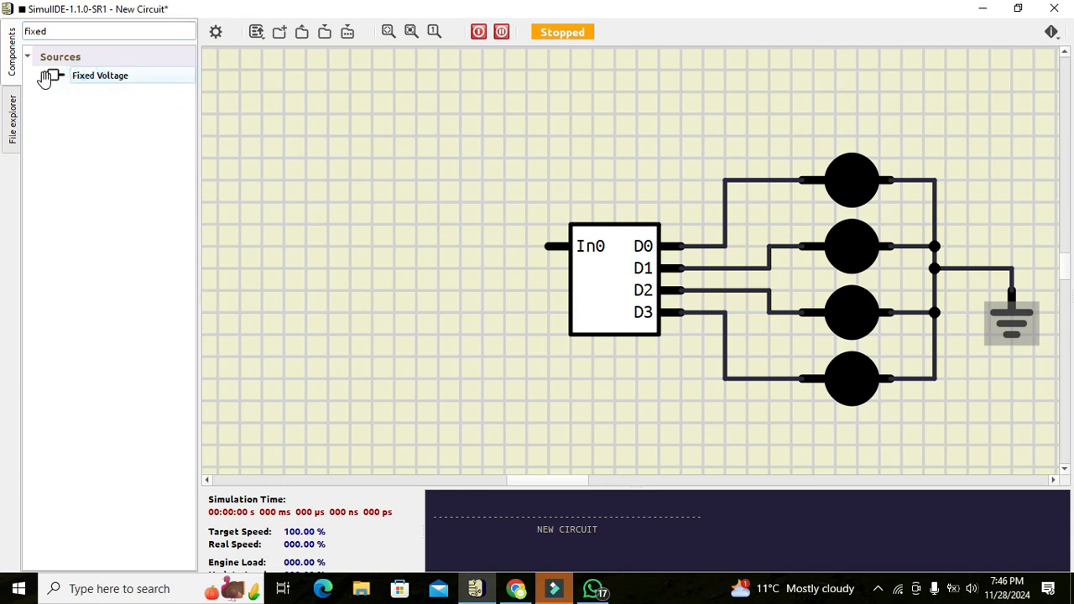
pyautogui.moveTo(54, 76); pyautogui.dragTo(363, 242)
pyautogui.click(401, 247)
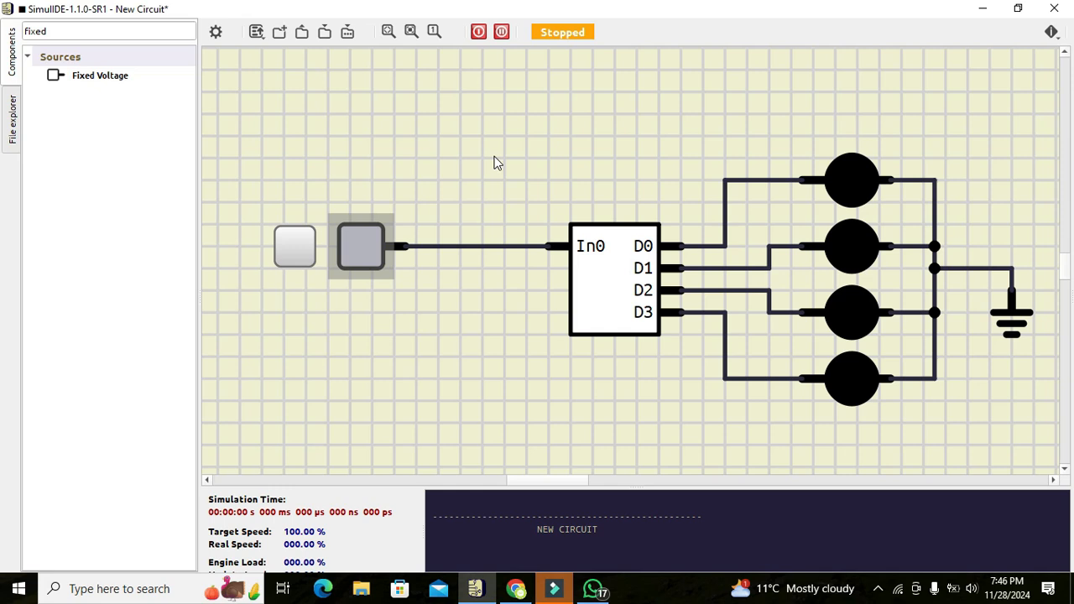
pyautogui.click(355, 202)
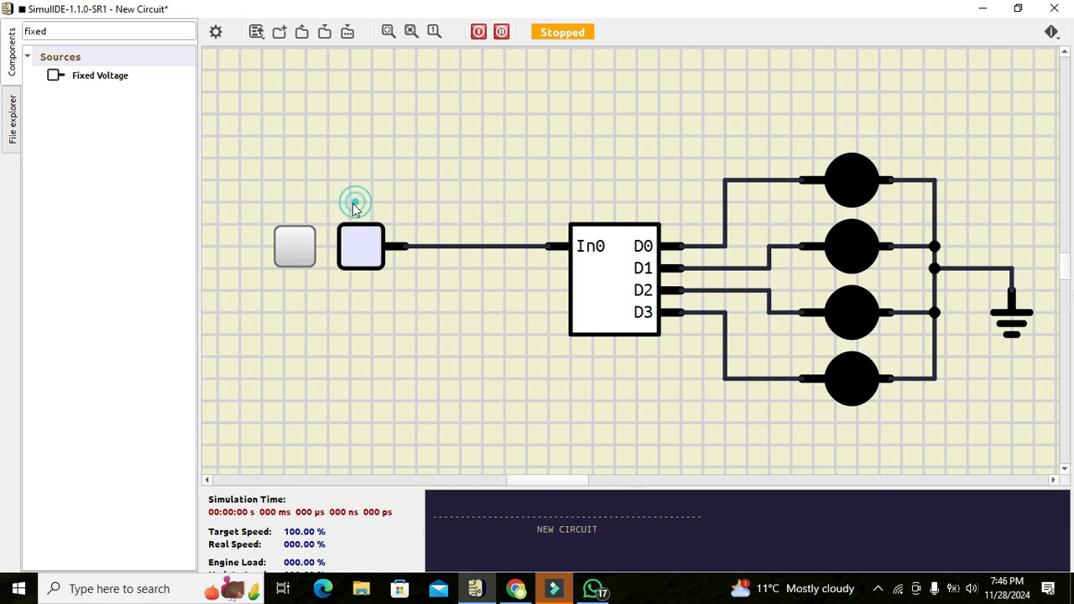
# - Start the circuit simulation and check the voltage setting in the Fixed Voltage source's properties
pyautogui.click(479, 31)
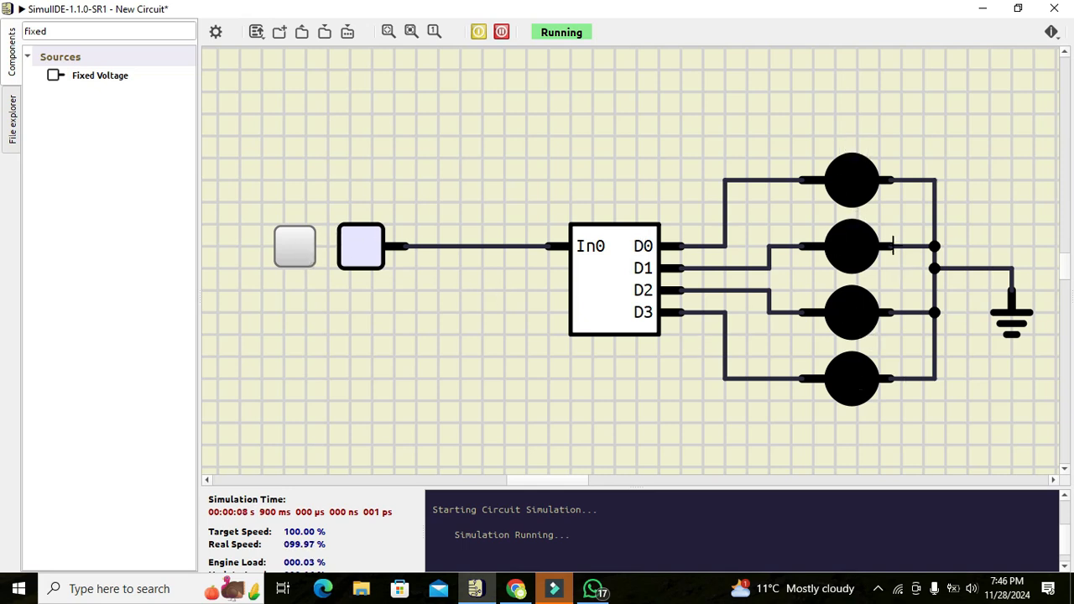
pyautogui.doubleClick(352, 245)
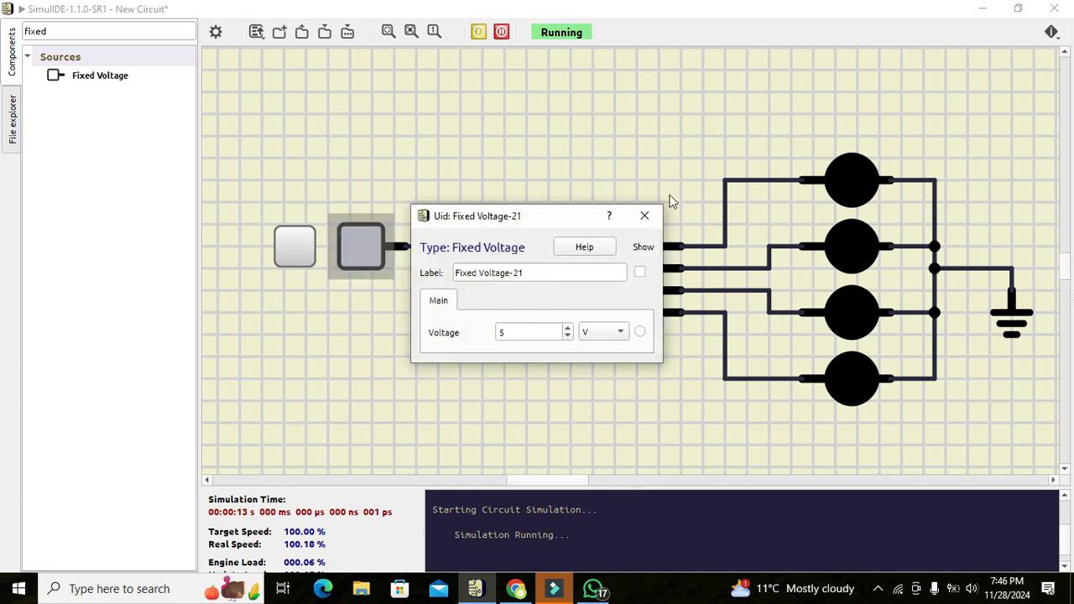
pyautogui.click(645, 220)
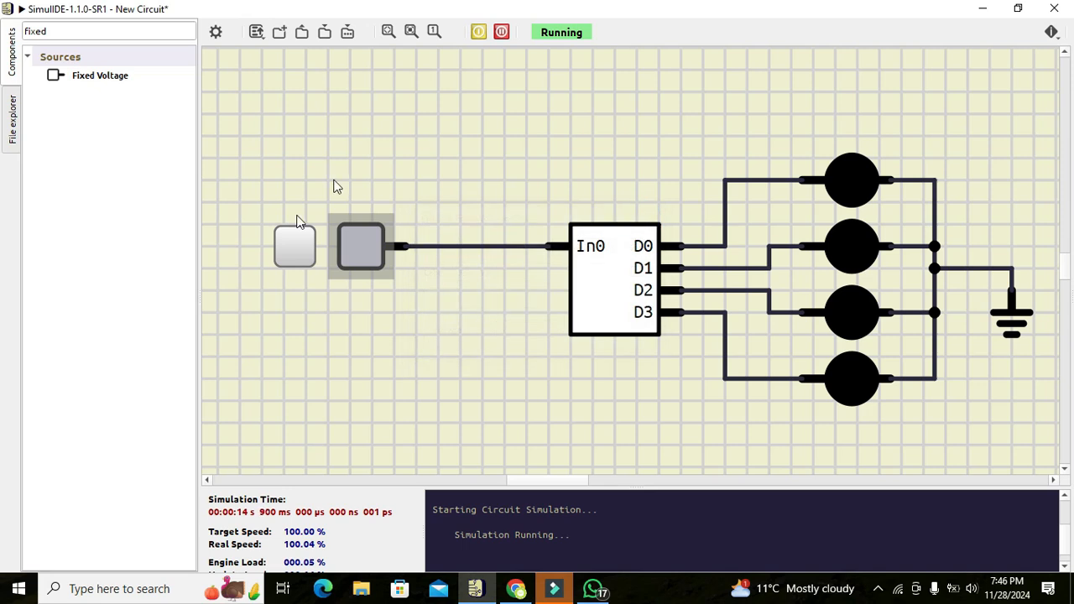
# - Test the circuit by switching the Fixed Voltage source on and off twice while watching the LEDs
pyautogui.click(295, 248)
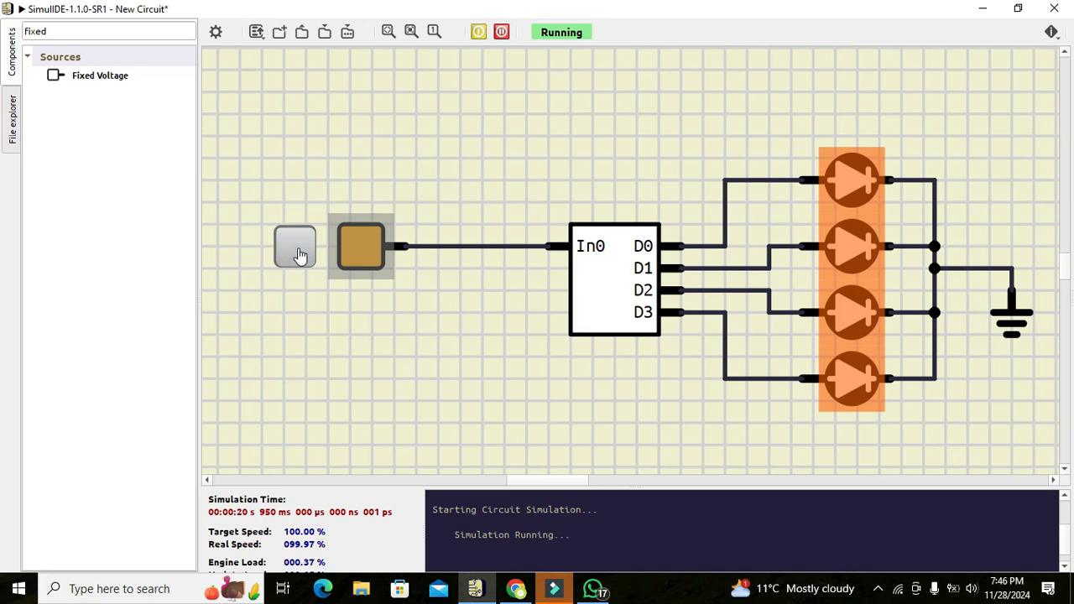
pyautogui.click(298, 250)
pyautogui.click(298, 250)
pyautogui.click(300, 254)
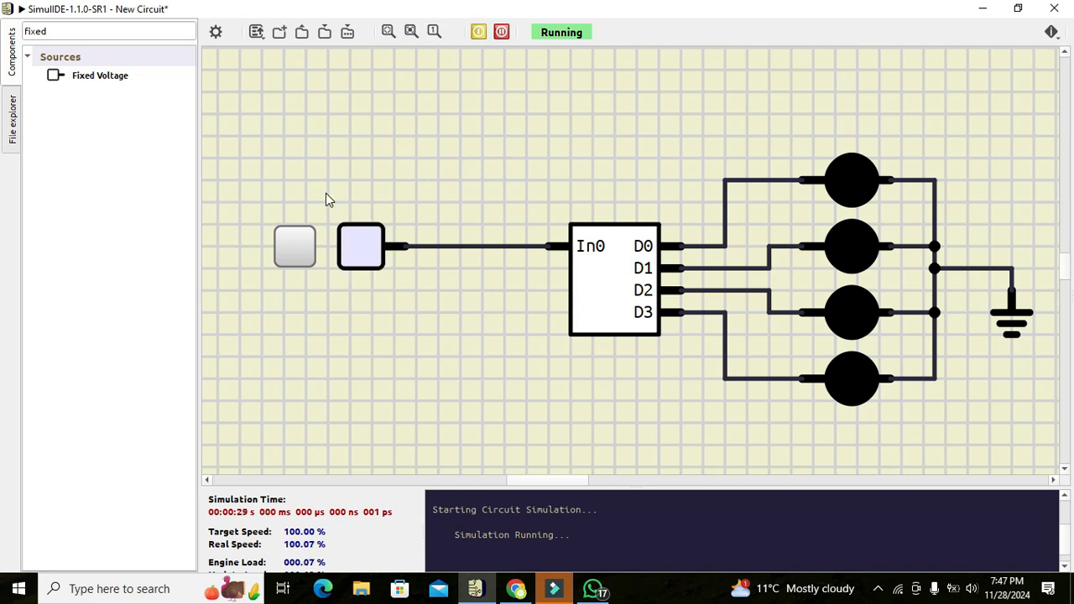
# - Set the Fixed Voltage source to 0 mV, keeping its properties open beside the circuit, and switch the source on
pyautogui.doubleClick(366, 247)
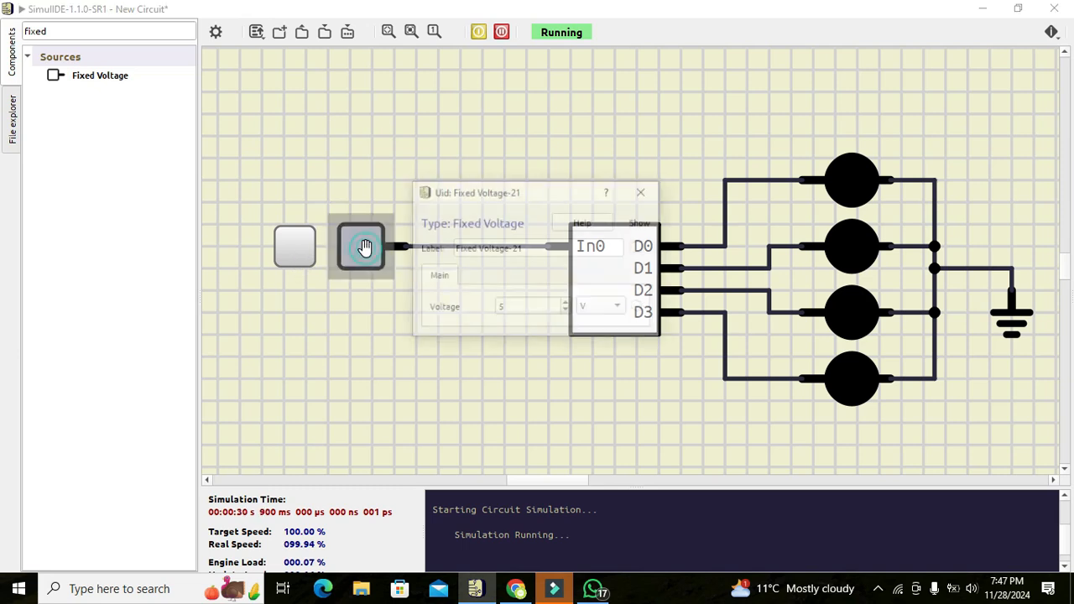
pyautogui.moveTo(527, 200); pyautogui.dragTo(351, 329)
pyautogui.click(444, 438)
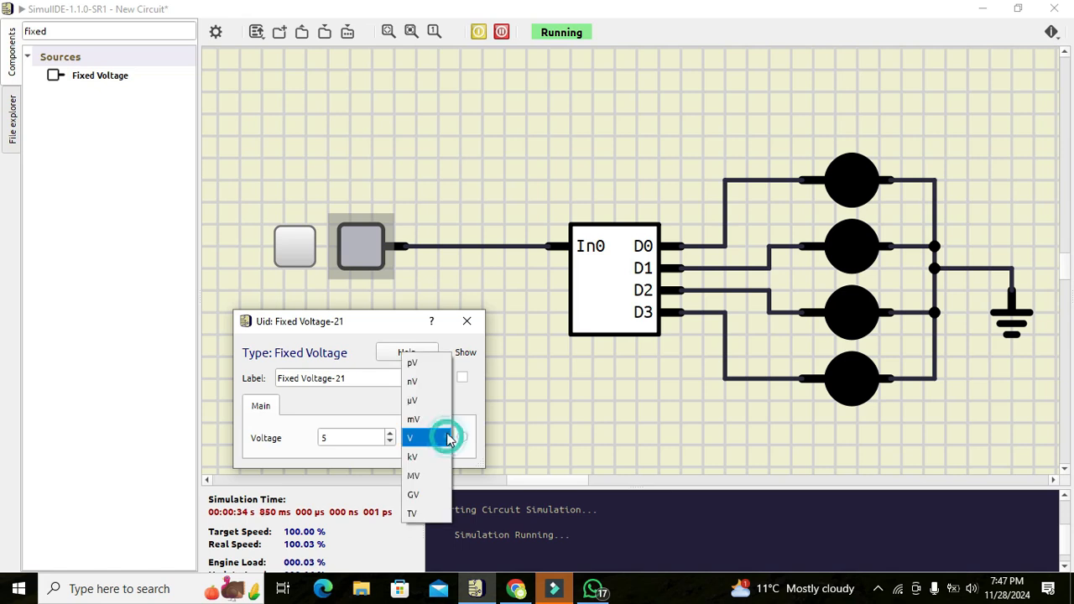
pyautogui.click(435, 422)
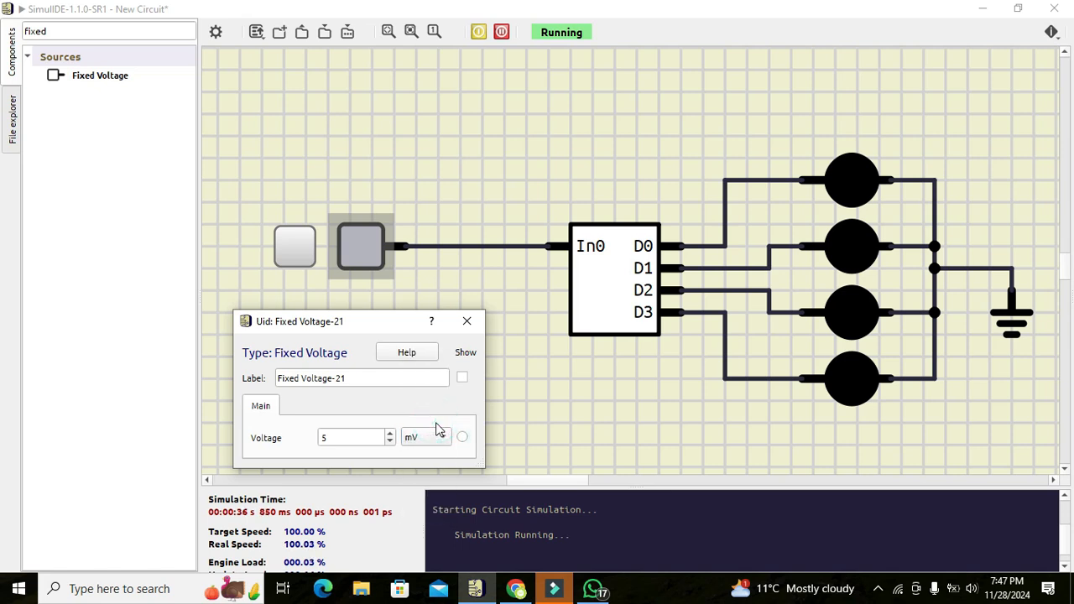
pyautogui.click(390, 441)
pyautogui.click(299, 252)
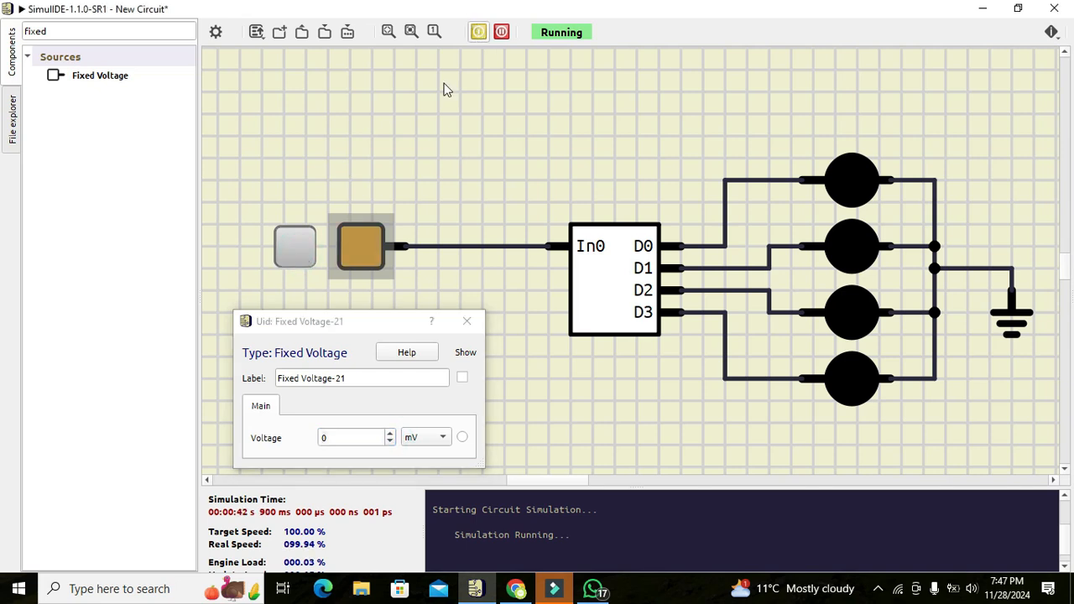
# - Raise the source voltage gradually from 0 to just past 304 mV while watching the LED outputs
pyautogui.click(391, 433)
pyautogui.click(390, 434)
pyautogui.click(391, 433)
pyautogui.click(390, 434)
pyautogui.click(391, 433)
pyautogui.click(390, 433)
pyautogui.click(390, 433)
pyautogui.click(390, 434)
pyautogui.click(391, 433)
pyautogui.click(390, 433)
pyautogui.click(390, 433)
pyautogui.click(390, 434)
pyautogui.click(390, 433)
pyautogui.click(390, 434)
pyautogui.click(390, 433)
pyautogui.click(391, 433)
pyautogui.click(390, 433)
pyautogui.click(390, 434)
pyautogui.click(390, 433)
pyautogui.click(390, 433)
pyautogui.click(390, 433)
pyautogui.click(390, 433)
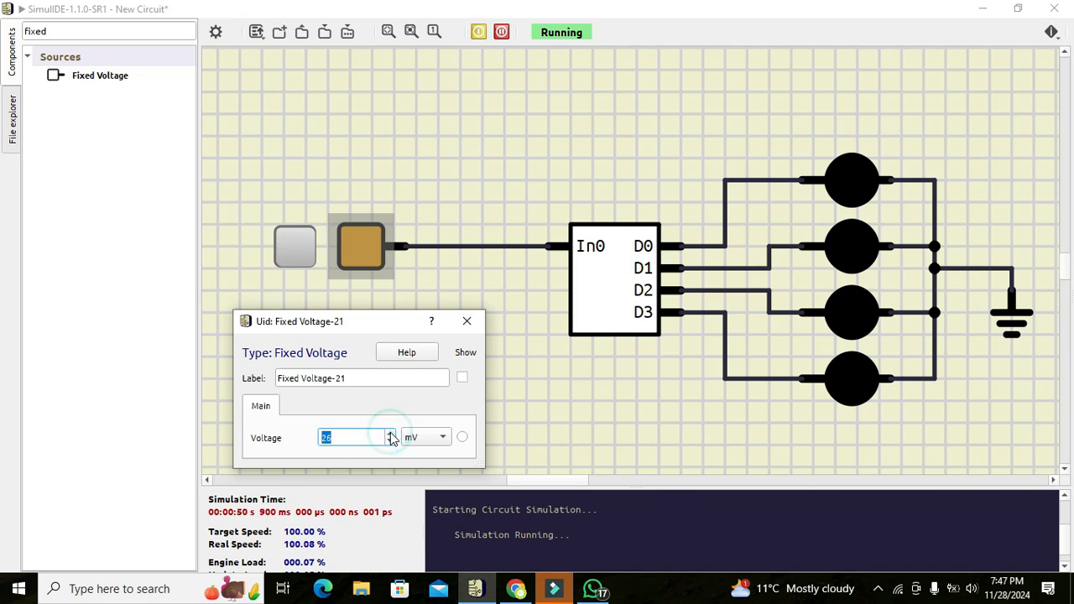
pyautogui.click(391, 433)
pyautogui.click(391, 433)
pyautogui.click(390, 433)
pyautogui.click(390, 433)
pyautogui.click(391, 433)
pyautogui.click(391, 433)
pyautogui.click(391, 433)
pyautogui.click(391, 433)
pyautogui.click(391, 433)
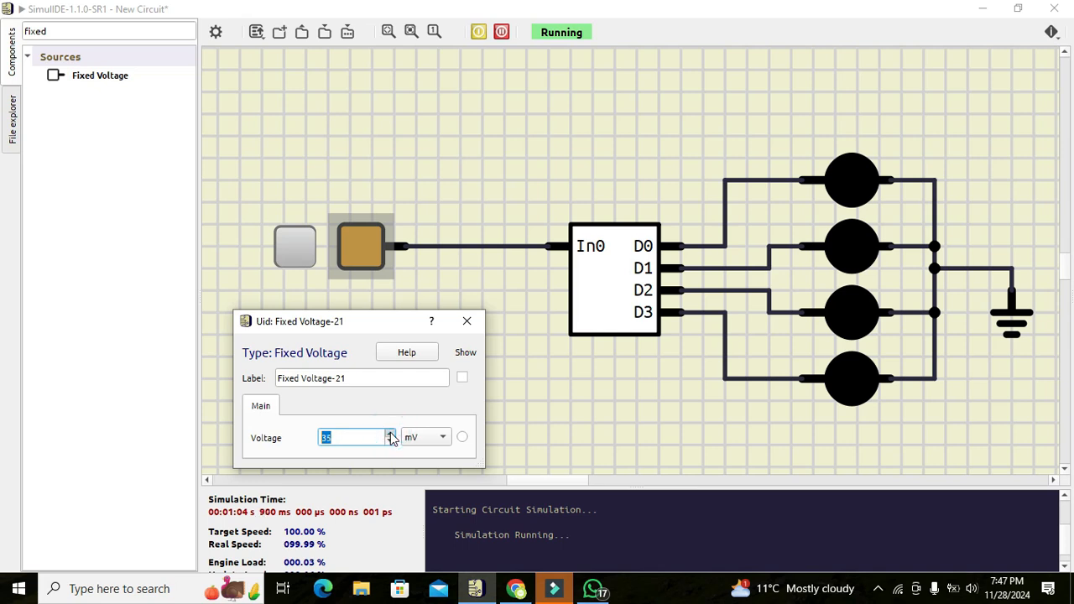
pyautogui.click(391, 433)
pyautogui.click(391, 433)
pyautogui.click(391, 433)
pyautogui.click(391, 433)
pyautogui.click(391, 433)
pyautogui.click(391, 433)
pyautogui.click(391, 434)
pyautogui.click(391, 435)
pyautogui.click(392, 435)
pyautogui.click(391, 435)
pyautogui.click(391, 435)
pyautogui.click(391, 435)
pyautogui.click(391, 435)
pyautogui.click(391, 434)
pyautogui.click(391, 435)
pyautogui.click(391, 435)
pyautogui.click(391, 435)
pyautogui.click(391, 435)
pyautogui.click(391, 435)
pyautogui.click(391, 436)
pyautogui.click(391, 436)
pyautogui.click(392, 435)
pyautogui.click(391, 435)
pyautogui.click(392, 435)
pyautogui.click(392, 434)
pyautogui.click(392, 435)
pyautogui.click(391, 435)
pyautogui.click(391, 435)
pyautogui.click(391, 435)
pyautogui.click(391, 435)
pyautogui.click(391, 434)
pyautogui.click(391, 435)
pyautogui.click(392, 435)
pyautogui.click(391, 435)
pyautogui.click(392, 434)
pyautogui.click(391, 435)
pyautogui.click(391, 435)
pyautogui.click(391, 435)
pyautogui.click(391, 435)
pyautogui.click(391, 435)
pyautogui.click(391, 435)
pyautogui.click(391, 435)
pyautogui.click(391, 435)
pyautogui.click(391, 435)
pyautogui.click(391, 435)
pyautogui.click(391, 435)
pyautogui.click(391, 434)
pyautogui.click(391, 435)
pyautogui.click(391, 435)
pyautogui.click(391, 435)
pyautogui.click(391, 435)
pyautogui.click(391, 435)
pyautogui.click(391, 435)
pyautogui.click(392, 434)
pyautogui.click(391, 435)
pyautogui.click(392, 435)
pyautogui.click(392, 435)
pyautogui.click(391, 434)
pyautogui.click(391, 434)
pyautogui.click(391, 435)
pyautogui.click(392, 434)
pyautogui.click(391, 435)
pyautogui.click(391, 435)
pyautogui.click(391, 435)
pyautogui.click(391, 435)
pyautogui.click(391, 435)
pyautogui.click(392, 435)
pyautogui.click(391, 435)
pyautogui.click(391, 435)
pyautogui.click(391, 435)
pyautogui.click(391, 435)
pyautogui.click(391, 435)
pyautogui.click(391, 435)
pyautogui.click(392, 435)
pyautogui.click(391, 435)
pyautogui.click(391, 435)
pyautogui.click(391, 434)
pyautogui.click(391, 435)
pyautogui.click(391, 435)
pyautogui.click(391, 435)
pyautogui.click(391, 435)
pyautogui.click(391, 435)
pyautogui.click(391, 435)
pyautogui.click(391, 434)
pyautogui.click(392, 435)
pyautogui.click(391, 435)
pyautogui.click(391, 435)
pyautogui.click(391, 435)
pyautogui.click(391, 434)
pyautogui.click(391, 435)
pyautogui.click(391, 435)
pyautogui.click(391, 435)
pyautogui.click(391, 435)
pyautogui.click(391, 435)
pyautogui.click(391, 435)
pyautogui.click(391, 435)
pyautogui.click(391, 435)
pyautogui.click(391, 435)
pyautogui.click(391, 435)
pyautogui.click(391, 434)
pyautogui.click(391, 435)
pyautogui.click(391, 435)
pyautogui.click(391, 434)
pyautogui.doubleClick(391, 435)
pyautogui.click(391, 435)
pyautogui.doubleClick(391, 435)
pyautogui.click(391, 435)
pyautogui.doubleClick(392, 435)
pyautogui.doubleClick(391, 435)
pyautogui.click(391, 435)
pyautogui.click(391, 435)
pyautogui.click(391, 435)
pyautogui.click(391, 435)
pyautogui.click(391, 435)
pyautogui.click(391, 435)
pyautogui.click(391, 435)
pyautogui.click(391, 435)
pyautogui.click(391, 435)
pyautogui.click(392, 435)
pyautogui.click(391, 435)
pyautogui.click(391, 435)
pyautogui.click(391, 434)
pyautogui.click(391, 435)
pyautogui.click(391, 435)
pyautogui.click(391, 435)
pyautogui.click(391, 435)
pyautogui.click(391, 435)
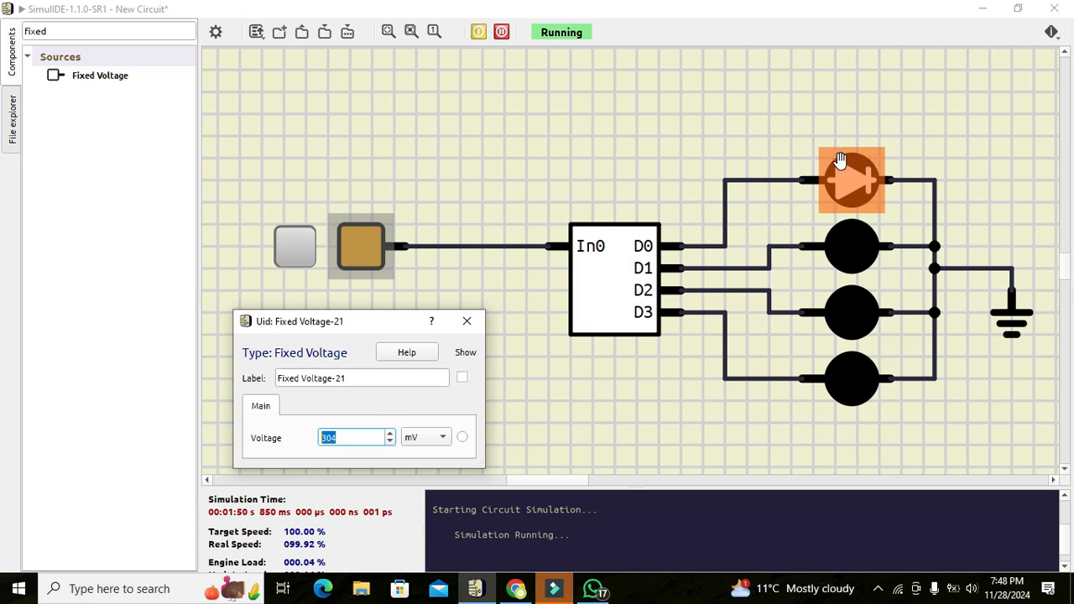
pyautogui.click(391, 433)
pyautogui.click(391, 433)
# - Set the source voltage to 550 mV and raise it gradually to 639 mV while watching the LED outputs
pyautogui.moveTo(345, 438); pyautogui.dragTo(286, 426)
pyautogui.write('550')
pyautogui.press('Return')
pyautogui.click(390, 433)
pyautogui.click(390, 433)
pyautogui.click(391, 433)
pyautogui.click(390, 433)
pyautogui.click(390, 434)
pyautogui.moveTo(391, 433); pyautogui.dragTo(390, 433)
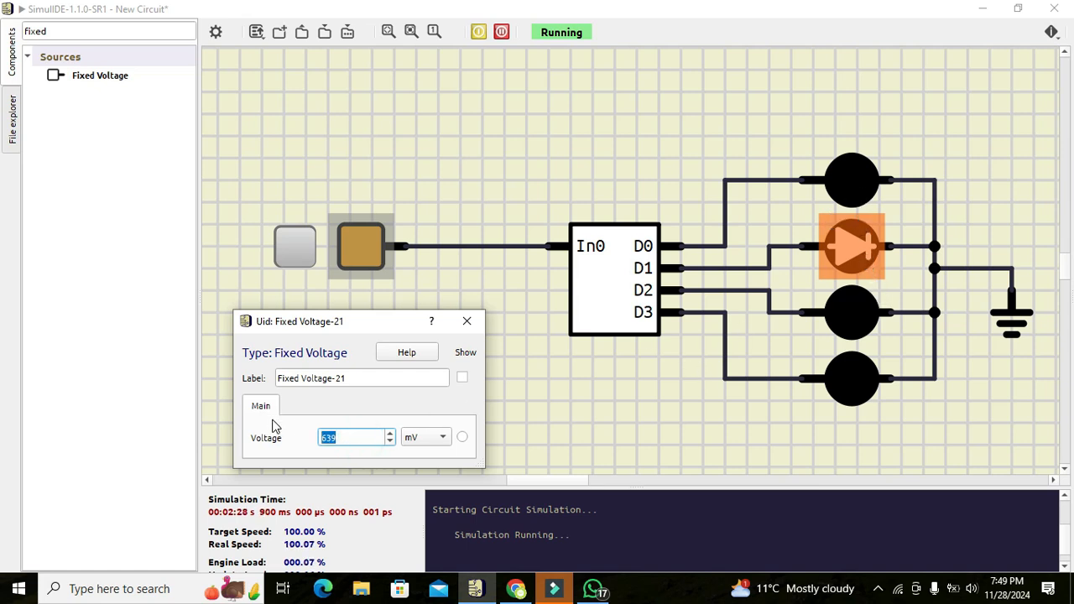
# - Set the Fixed Voltage source to 900 mV and raise it gradually to 971 mV while watching the LED outputs
pyautogui.write('900')
pyautogui.press('Return')
pyautogui.click(390, 434)
pyautogui.click(391, 434)
pyautogui.click(391, 435)
pyautogui.click(391, 435)
pyautogui.click(391, 435)
pyautogui.click(391, 435)
pyautogui.click(391, 435)
pyautogui.click(391, 435)
pyautogui.click(392, 435)
pyautogui.click(392, 434)
pyautogui.click(391, 435)
pyautogui.click(391, 435)
pyautogui.click(391, 435)
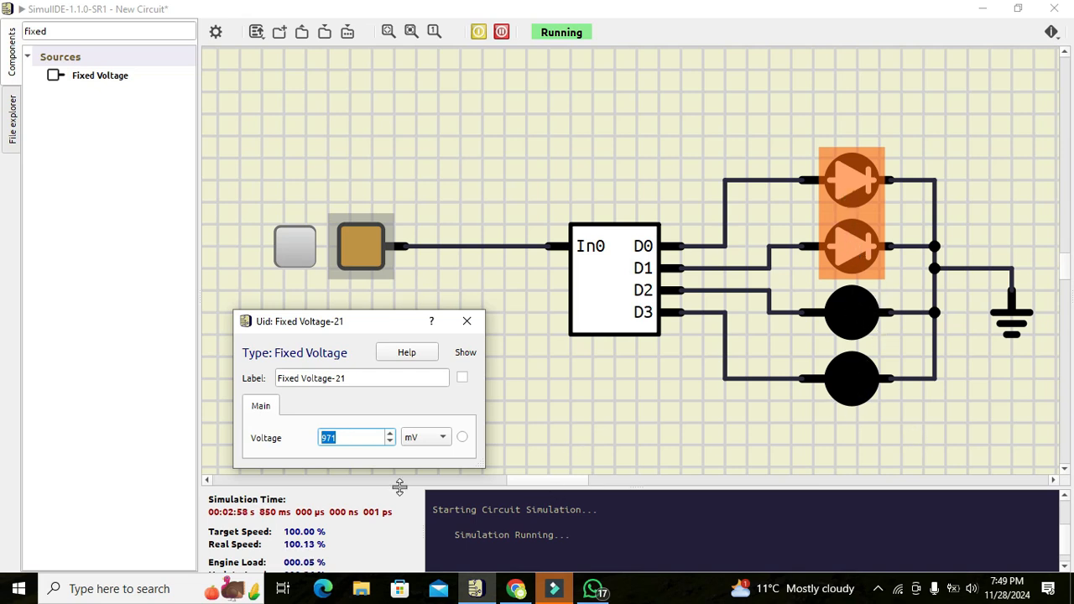
# - Set the Fixed Voltage source to 1300 mV and check which LEDs light
pyautogui.write('13')
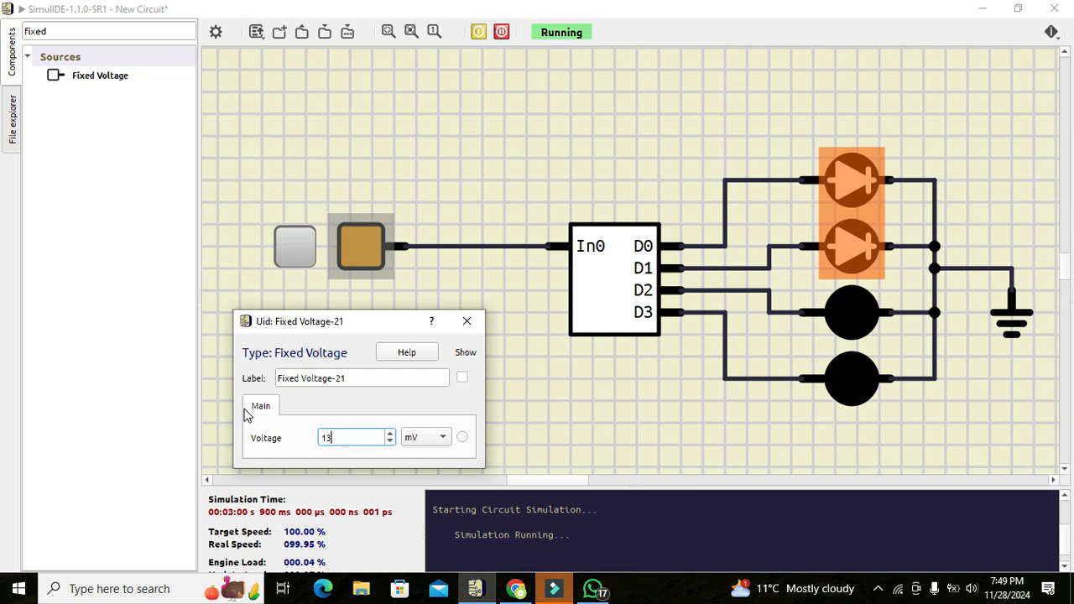
pyautogui.write('00')
pyautogui.press('Return')
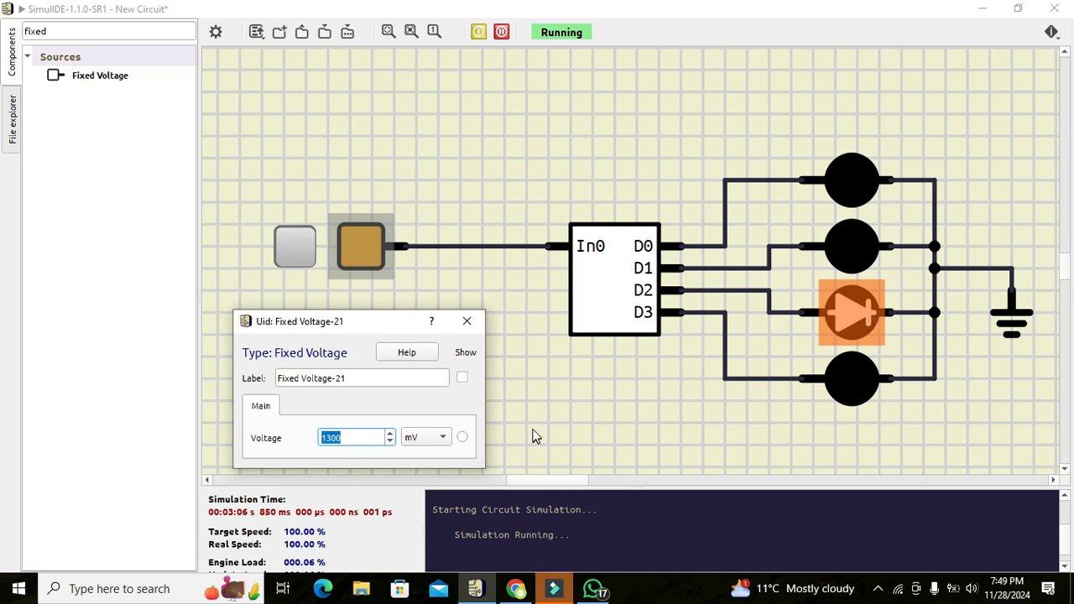
# - Set the Fixed Voltage source to 5000 mV to test the ADC outputs at that input
pyautogui.doubleClick(361, 434)
pyautogui.write('5000')
pyautogui.press('Return')
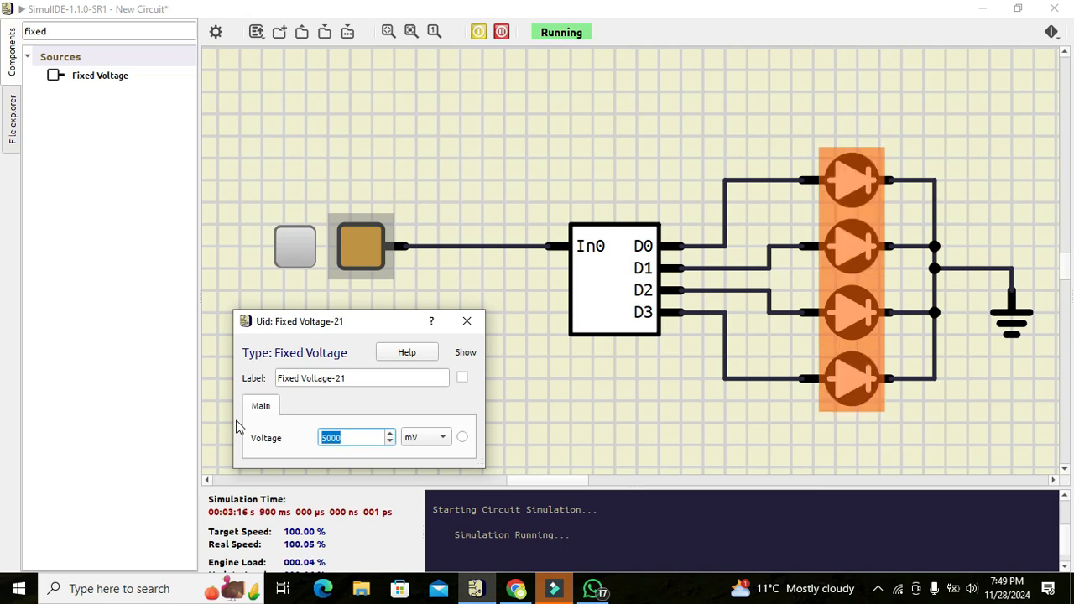
# - Set the Fixed Voltage source to 4000 mV, check the LED outputs, and close the source's properties
pyautogui.click(317, 437)
pyautogui.write('4')
pyautogui.press('Return')
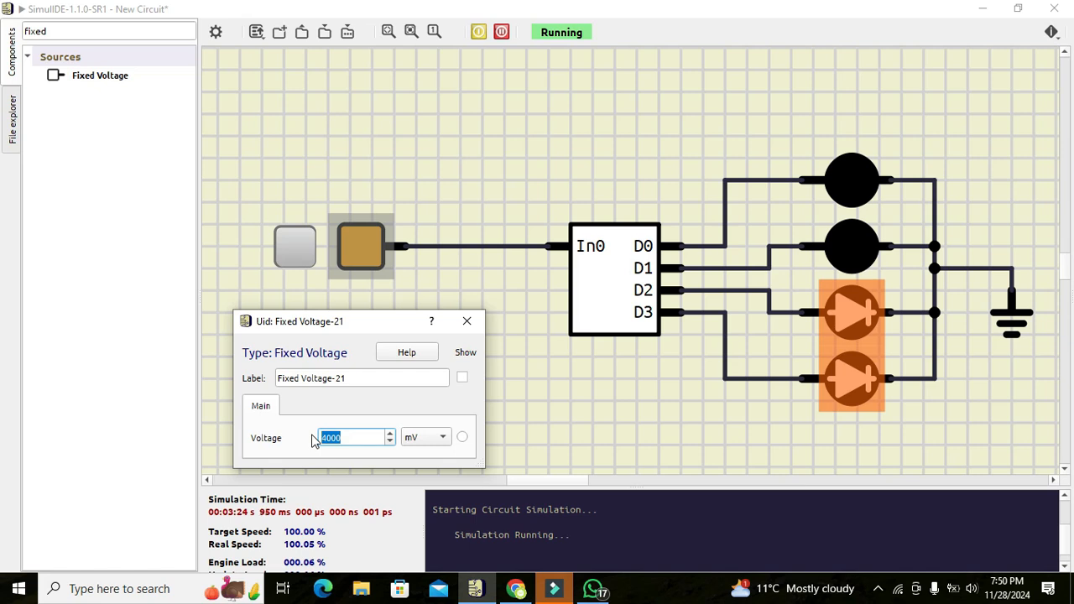
pyautogui.click(340, 436)
pyautogui.click(467, 322)
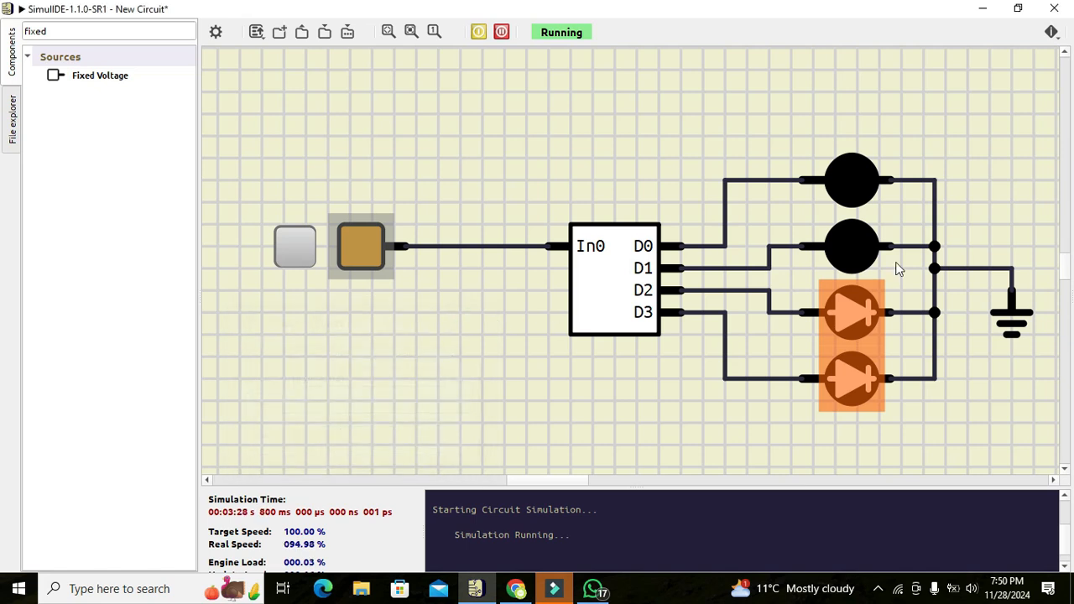